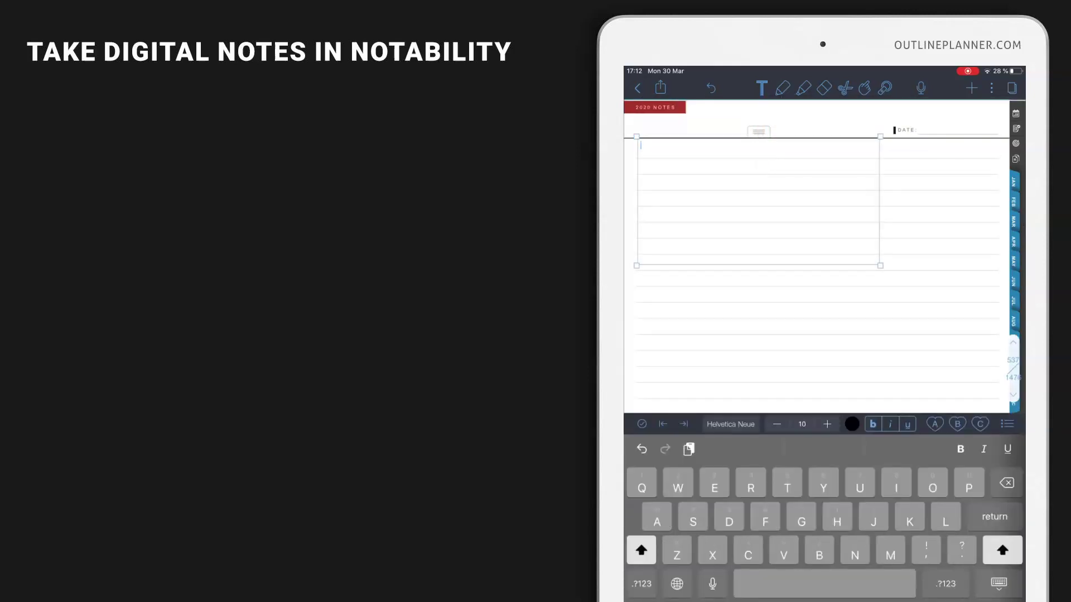
type("Start texting")
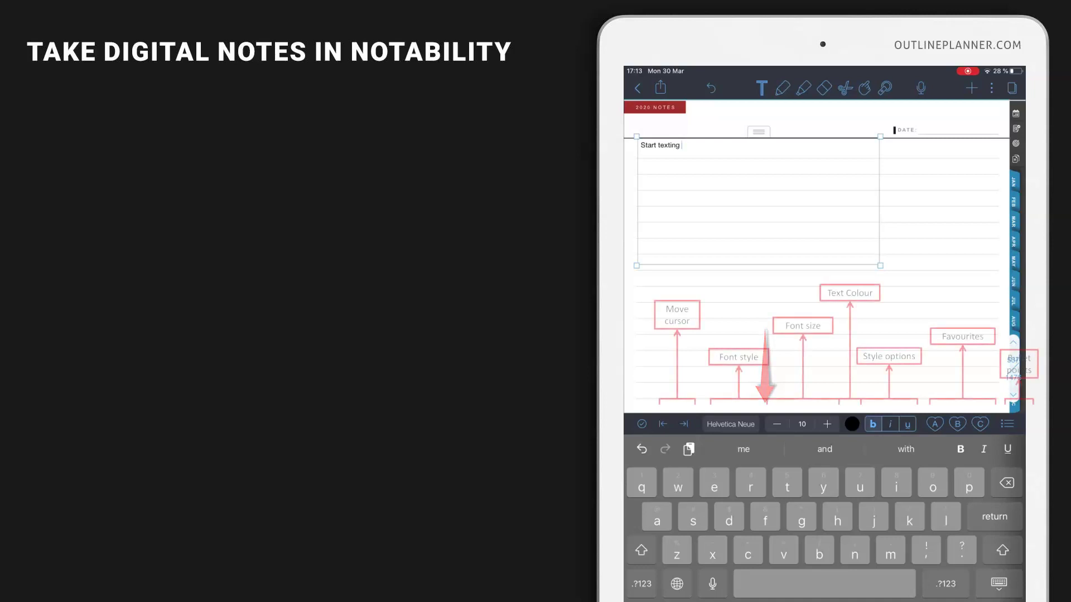
Step: Make 'texting' bold and underlined, then try two favourite styles, including green highlight
double_click(669, 145)
left_click(873, 424)
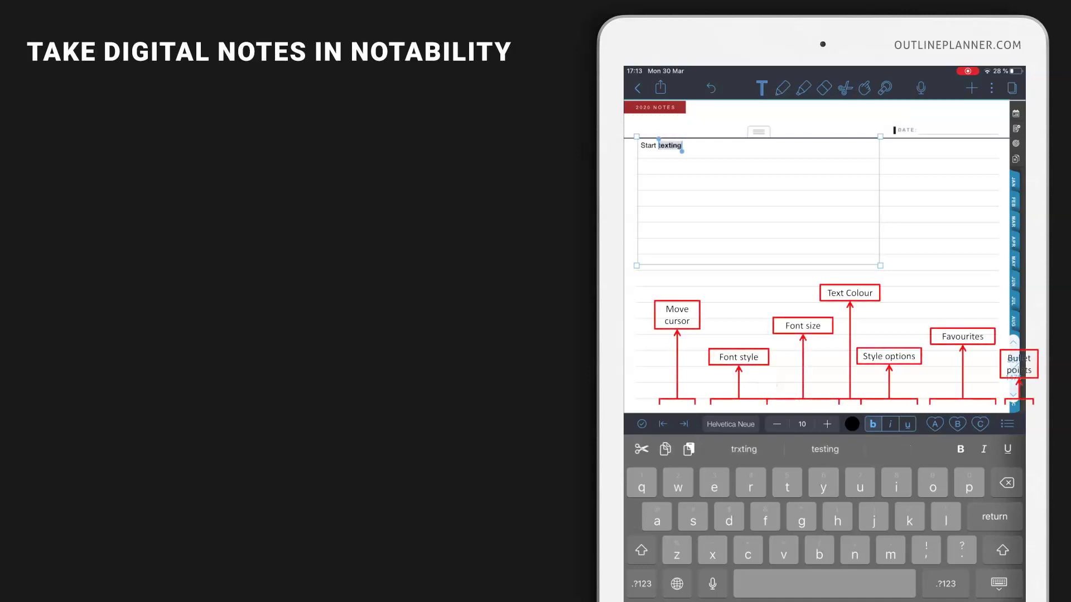
left_click(907, 424)
left_click(934, 424)
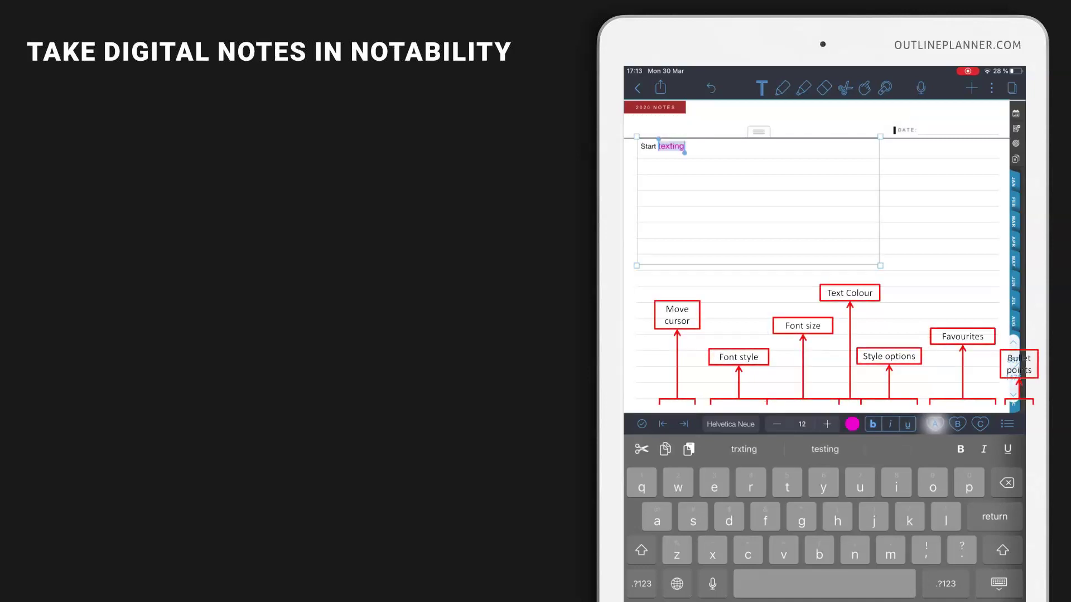
left_click(958, 424)
Step: Turn the 'Start texting' line into a checklist item
left_click(1007, 424)
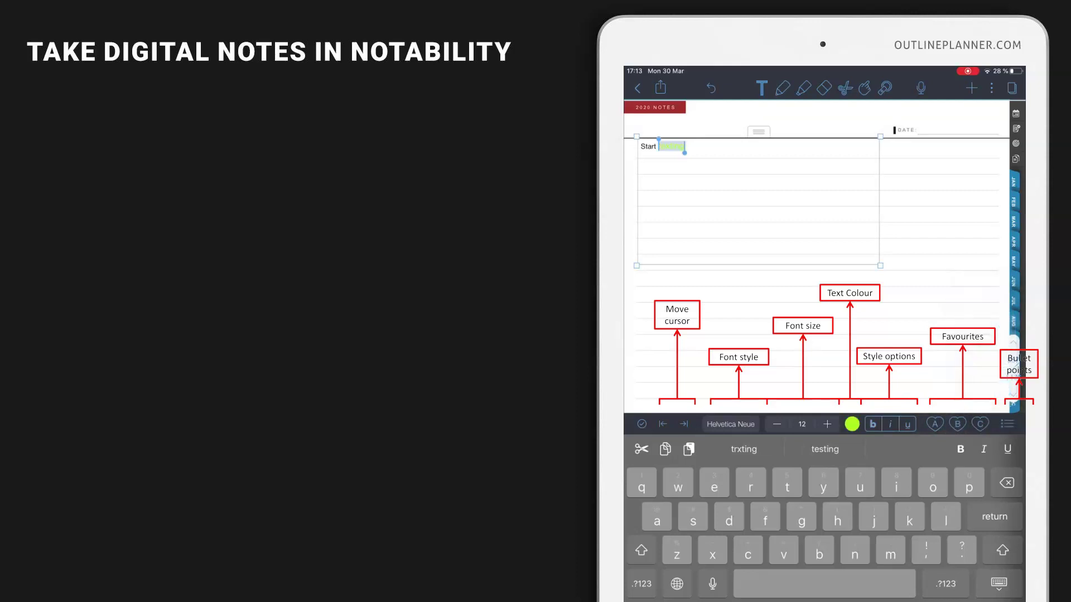
key("Return")
left_click(642, 424)
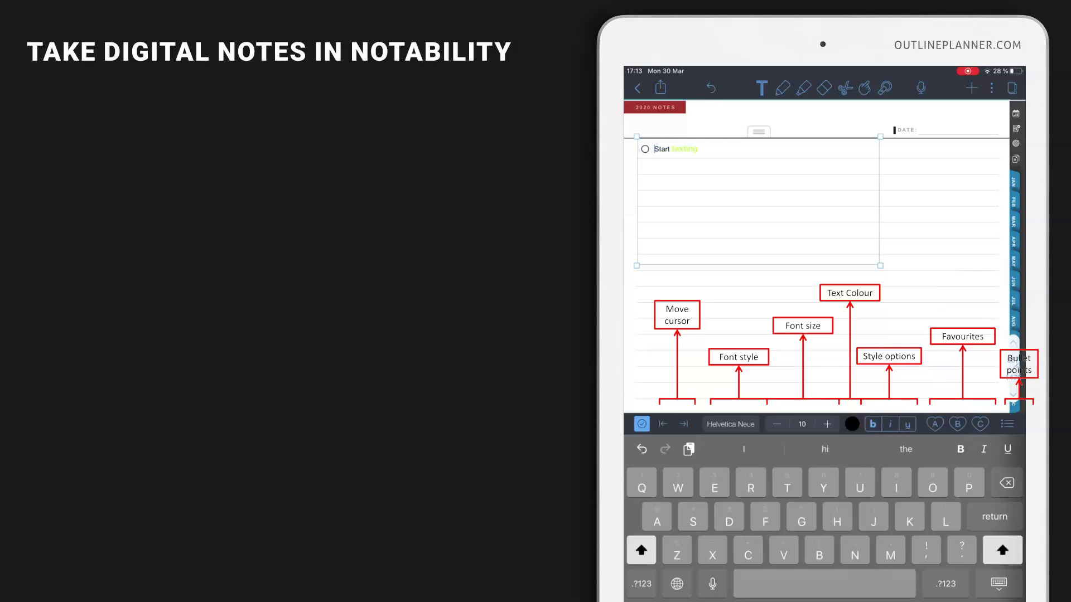
Step: Make 'Start texting' larger and magenta, then close the text box
double_click(679, 149)
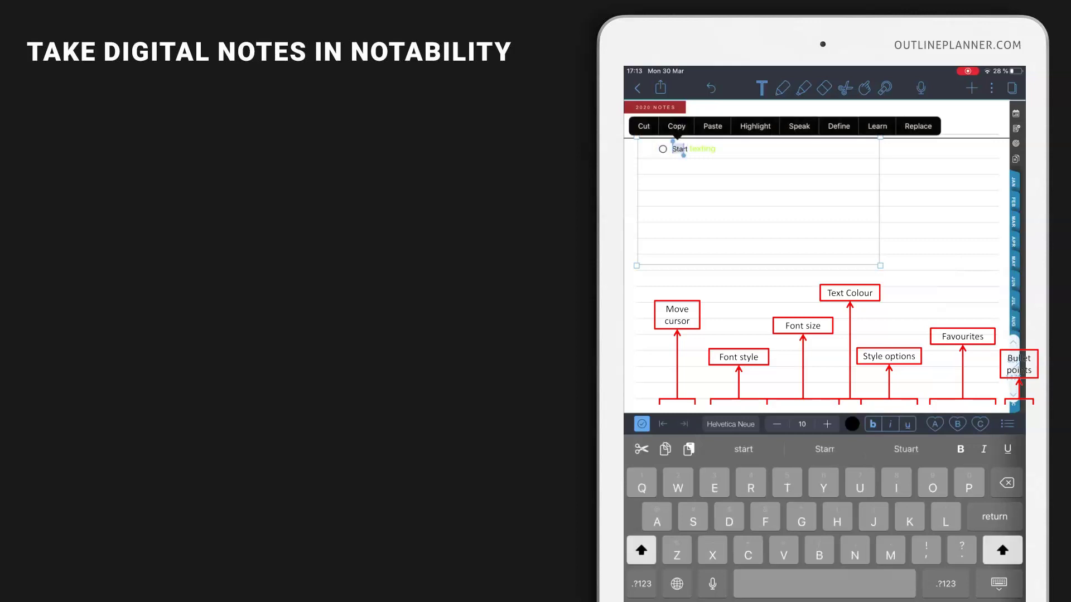
left_click_drag(684, 154, 726, 155)
left_click(827, 424)
left_click(827, 424)
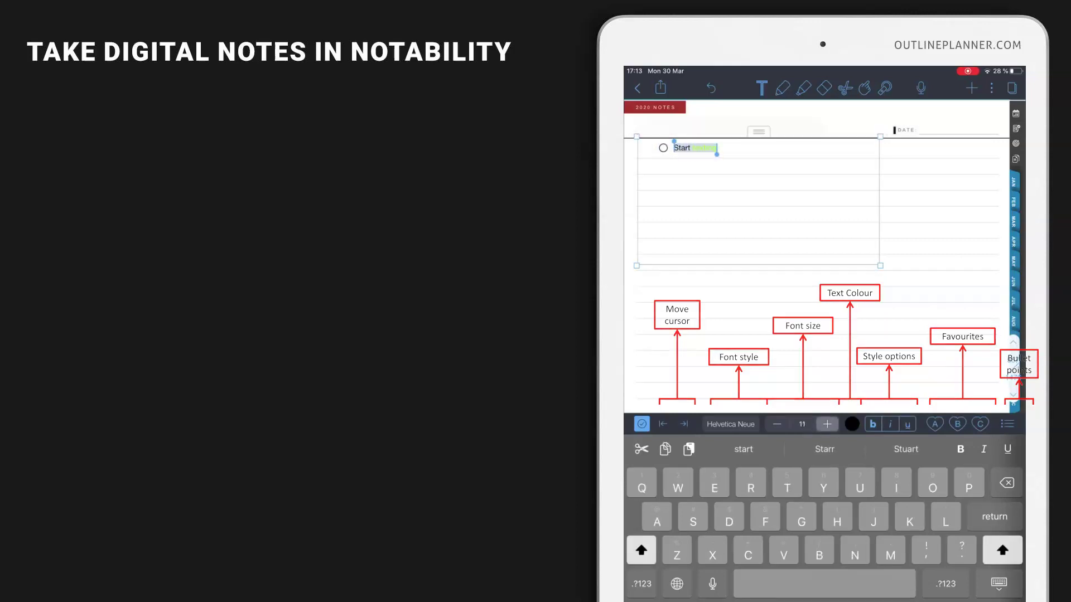
left_click(851, 425)
left_click(893, 297)
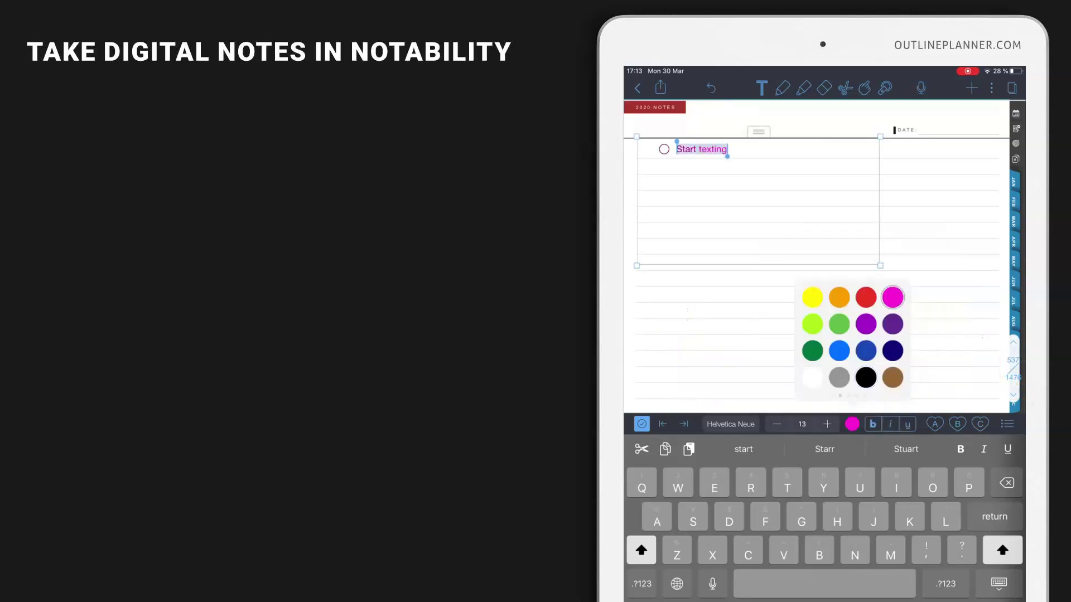
left_click(728, 335)
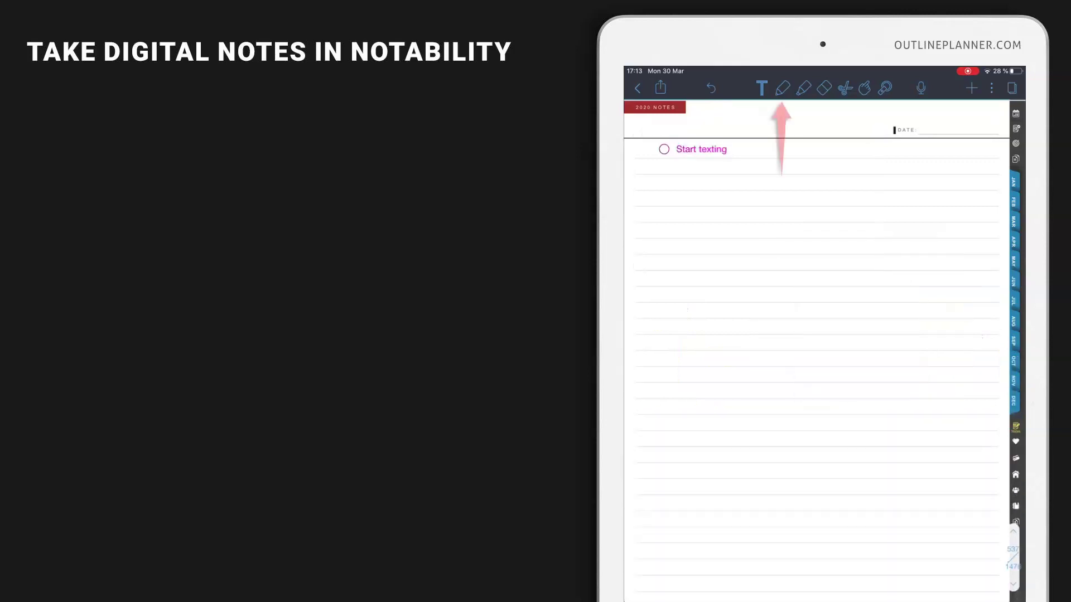
Step: Handwrite a word below the line, then highlight 'Start texting' in yellow and erase the highlight
left_click(782, 87)
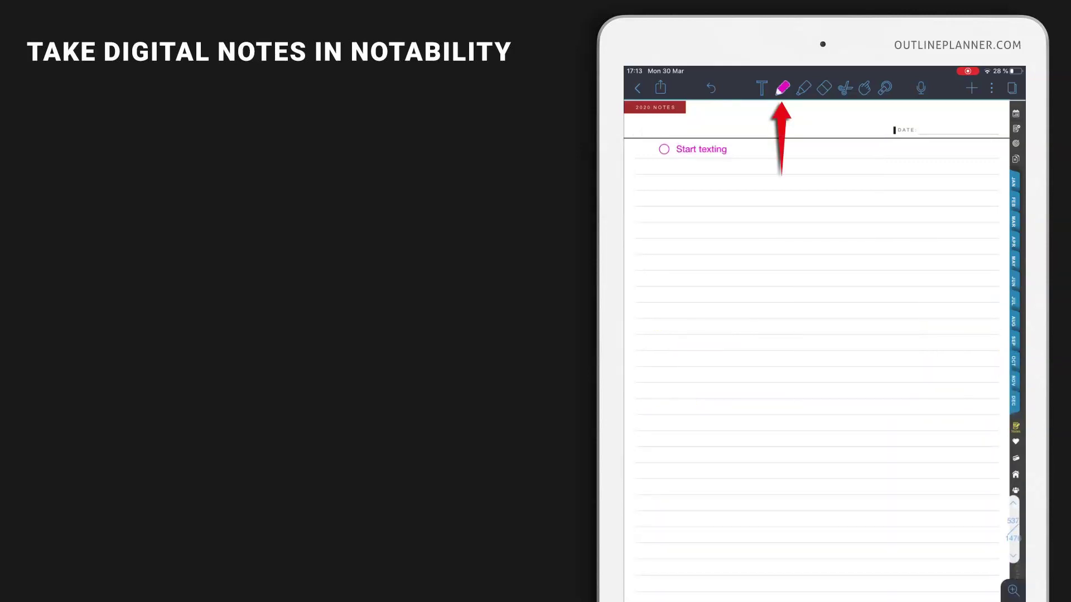
mouse_move(666, 175)
left_mouse_down()
mouse_move(672, 193)
mouse_move(725, 186)
mouse_move(714, 191)
left_mouse_up()
left_click(824, 88)
left_click(803, 88)
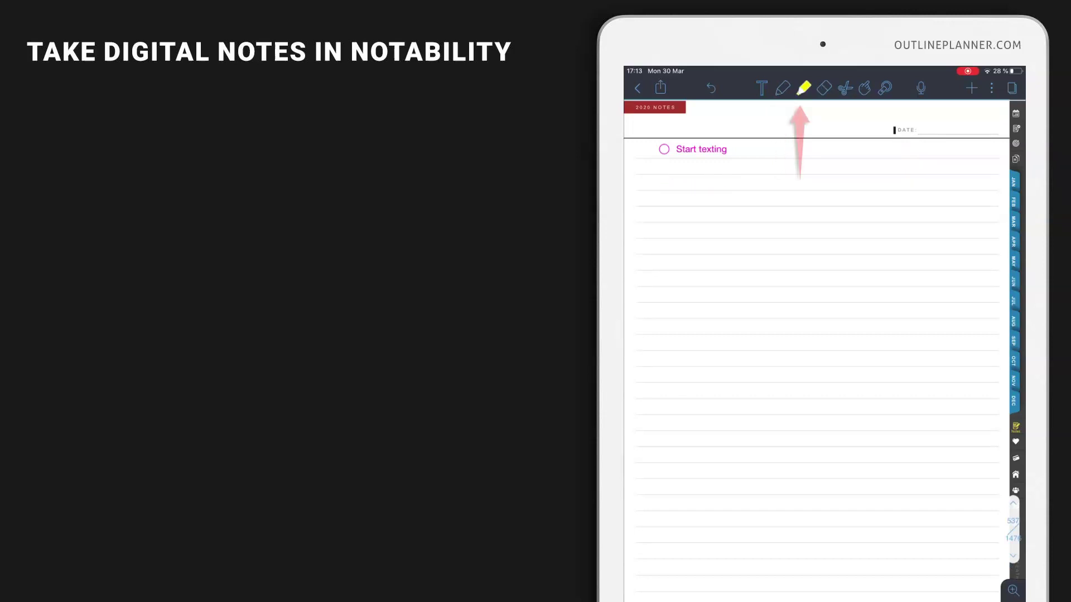
left_click_drag(653, 149, 738, 149)
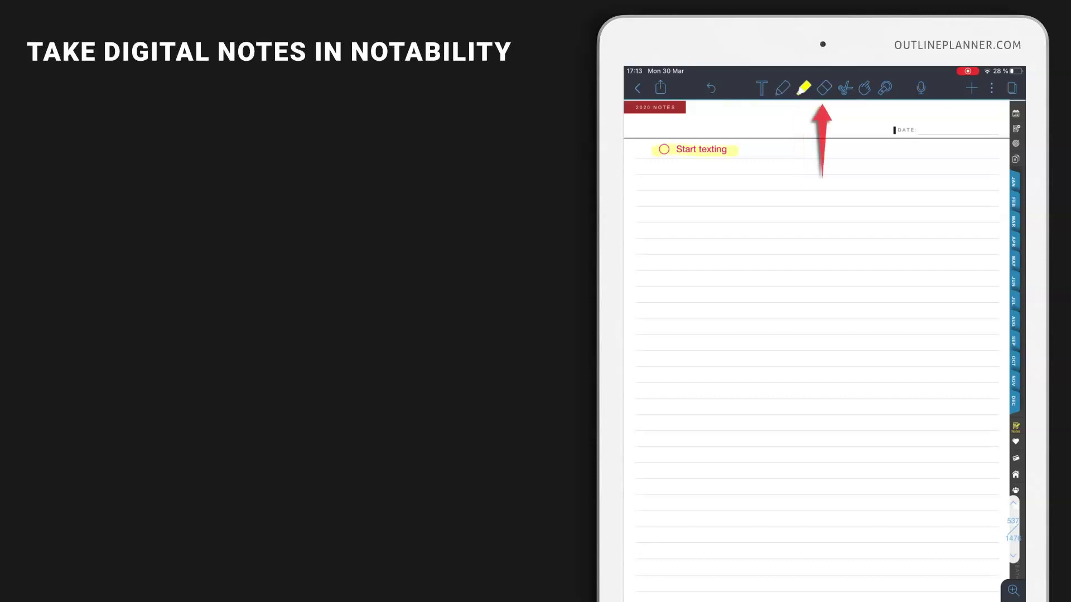
left_click(824, 88)
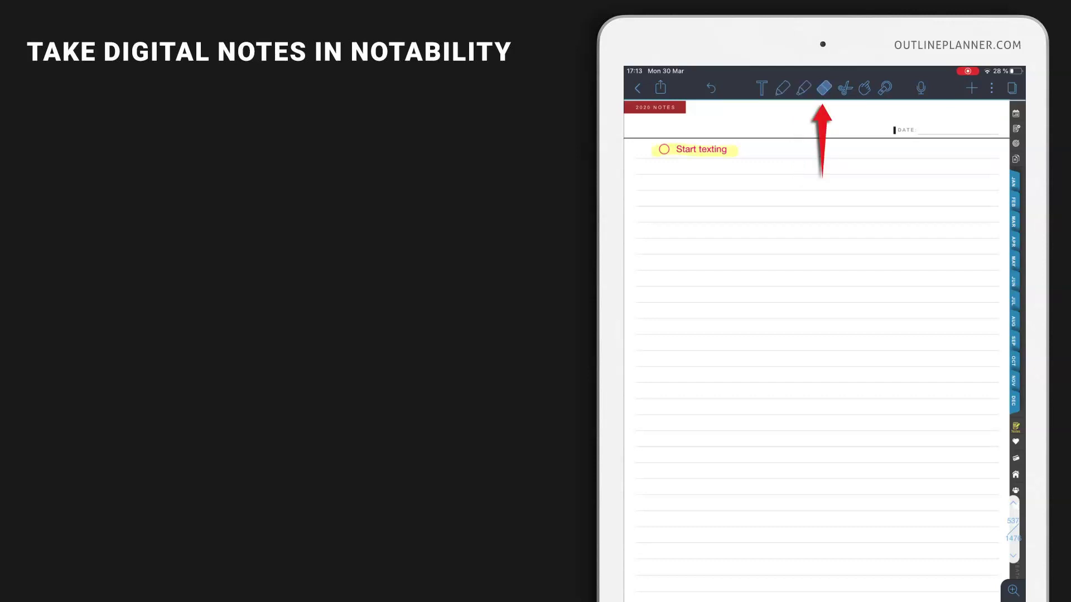
left_click_drag(736, 149, 657, 150)
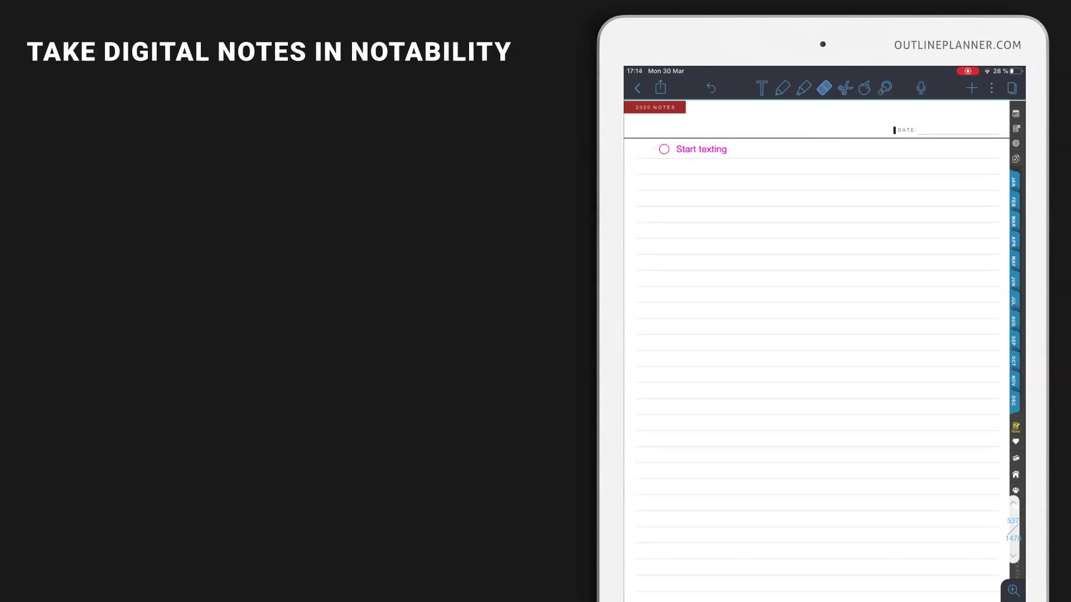
Step: Select the whole 'Start texting' line in its text box
left_click(761, 87)
left_click(696, 149)
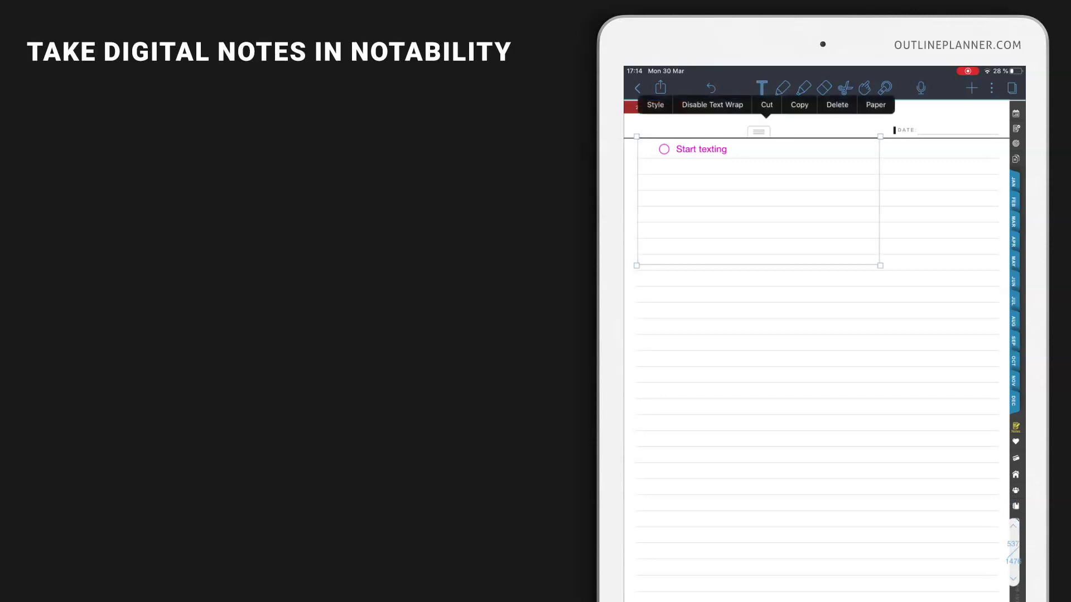
triple_click(701, 149)
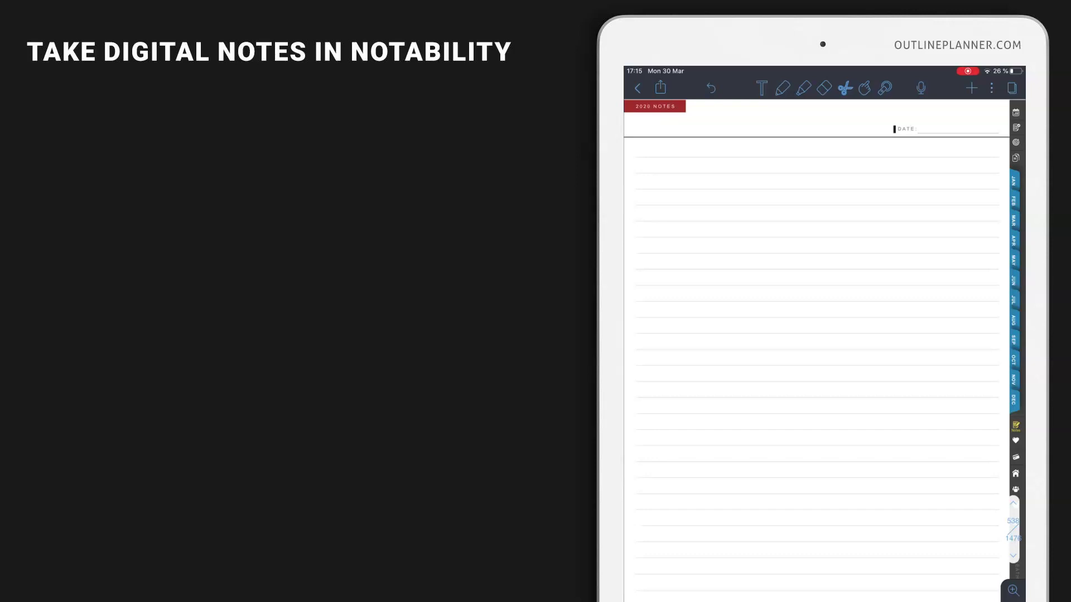
Step: Draw a magenta square with the pen
left_click(783, 87)
left_click_drag(701, 167, 801, 173)
mouse_move(701, 167)
left_mouse_down()
mouse_move(697, 265)
mouse_move(791, 276)
left_mouse_up()
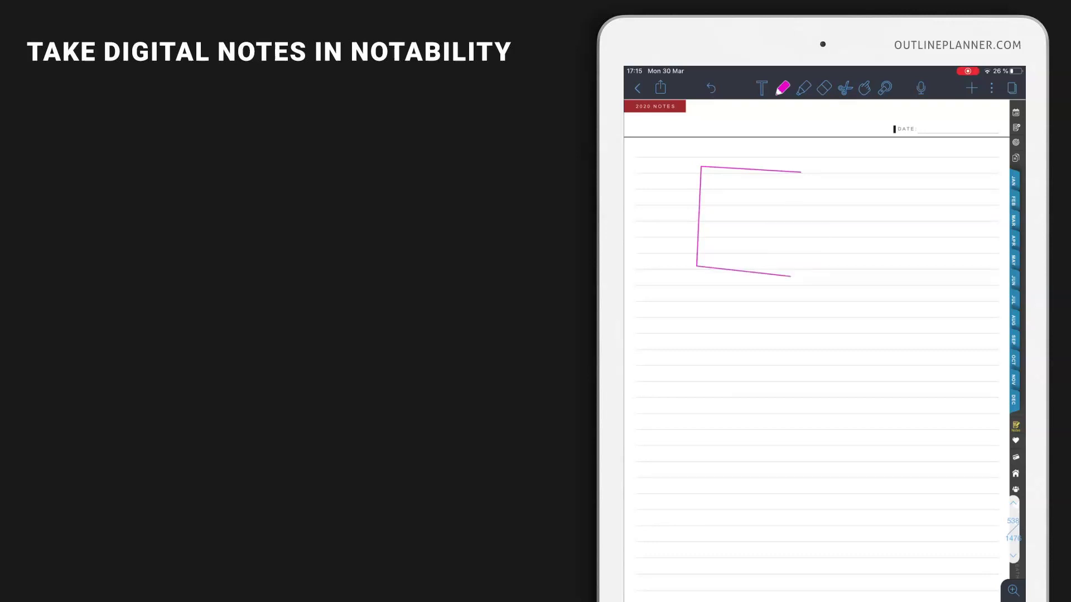
left_click_drag(801, 173, 790, 276)
Step: Lasso and copy the square, then paste a copy at the lower right of the page
left_click(845, 88)
mouse_move(753, 154)
left_mouse_down()
mouse_move(819, 205)
mouse_move(821, 174)
left_mouse_up()
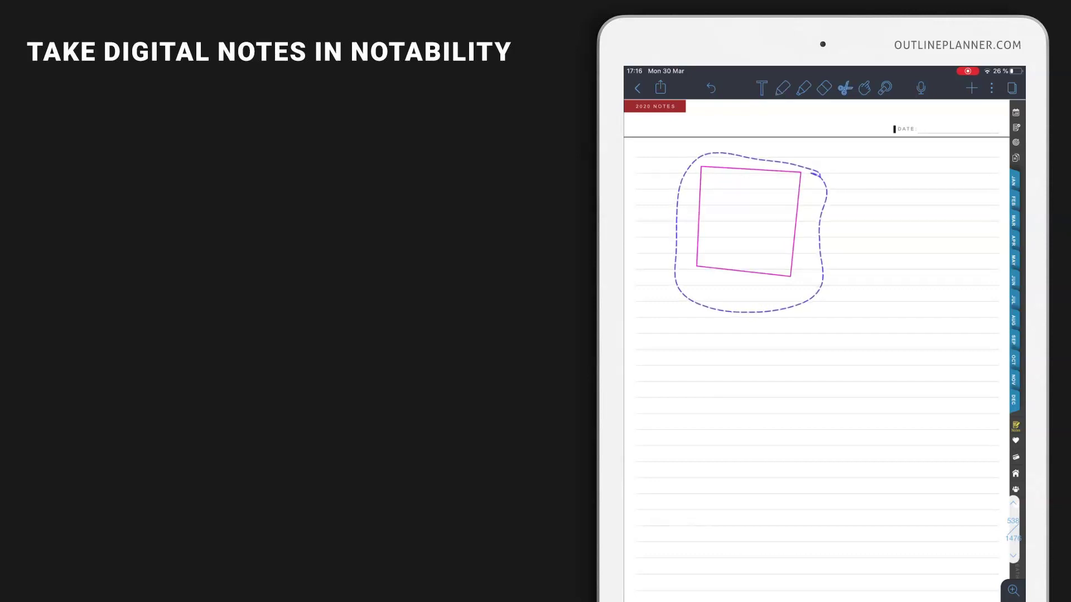
left_click(749, 222)
left_click(788, 135)
left_click(863, 339)
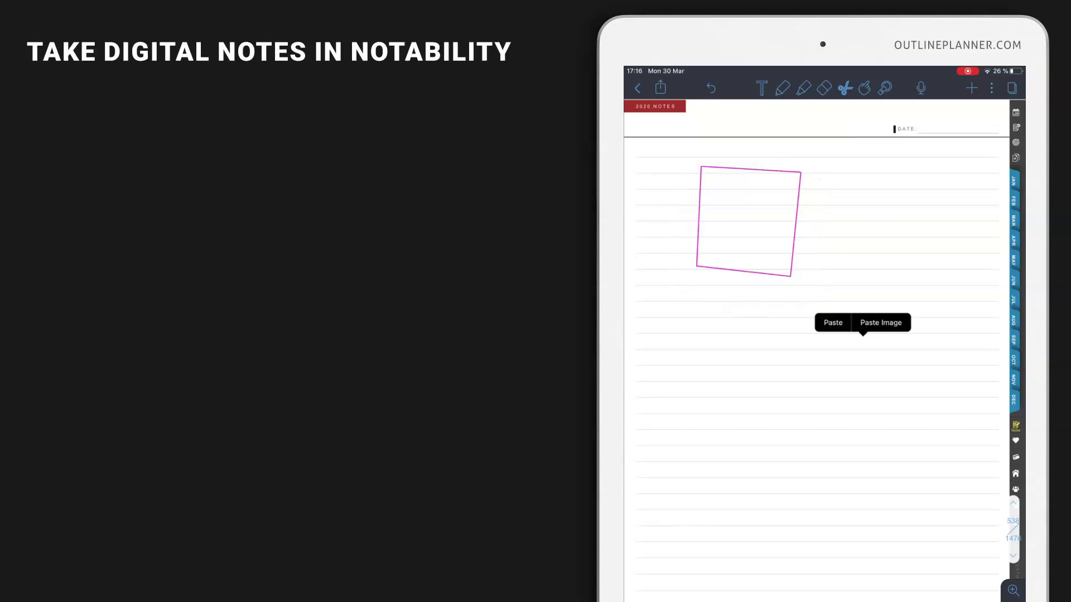
left_click(833, 322)
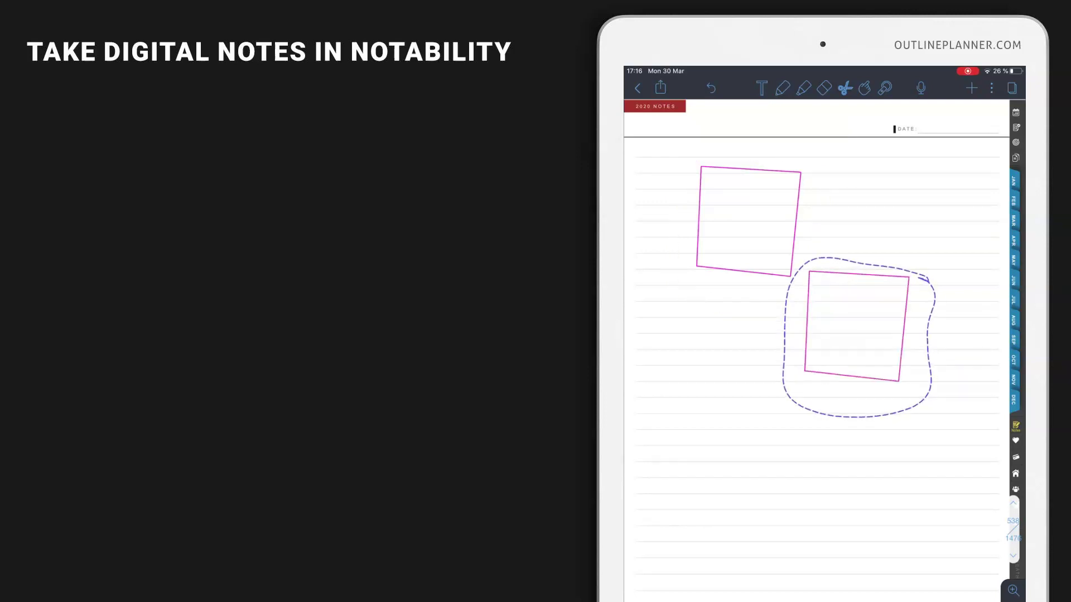
left_click_drag(859, 329, 891, 489)
left_click(828, 436)
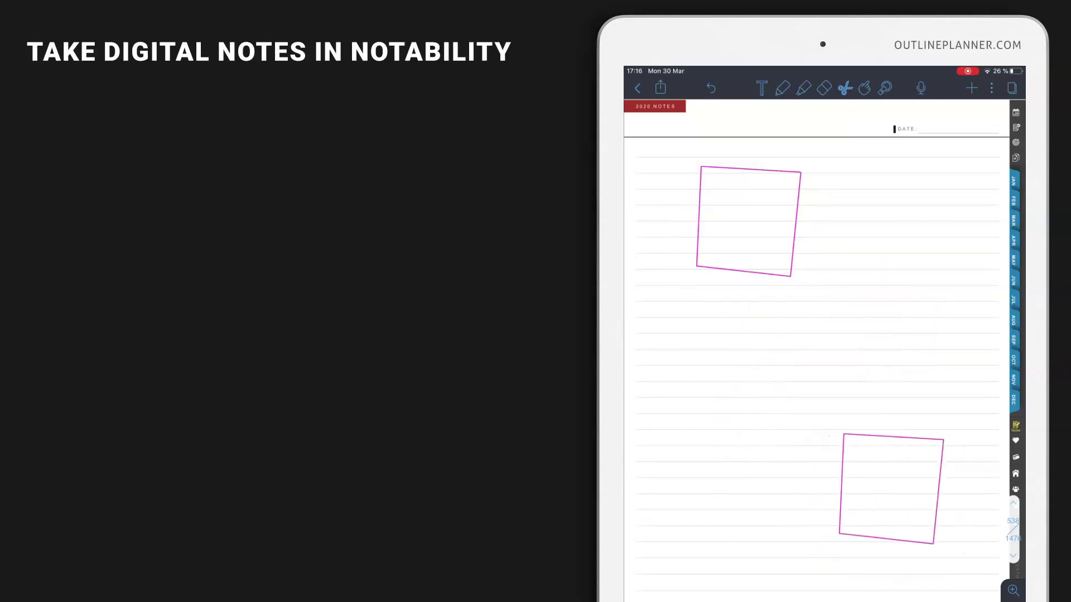
Step: Paste the square as an image and place it beside the original
left_click(777, 342)
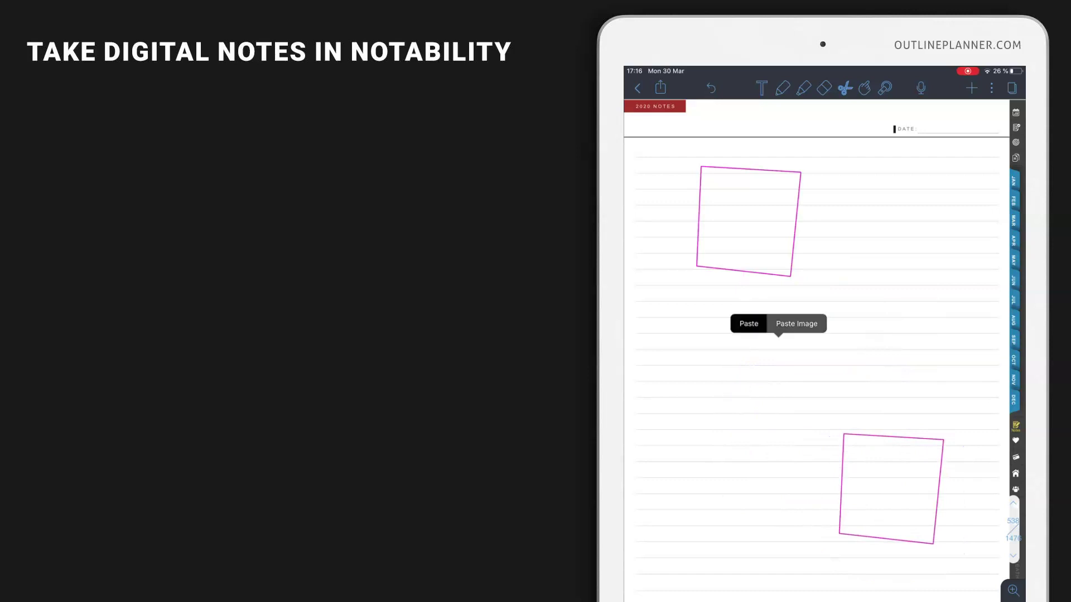
left_click(797, 324)
left_click_drag(777, 327, 897, 286)
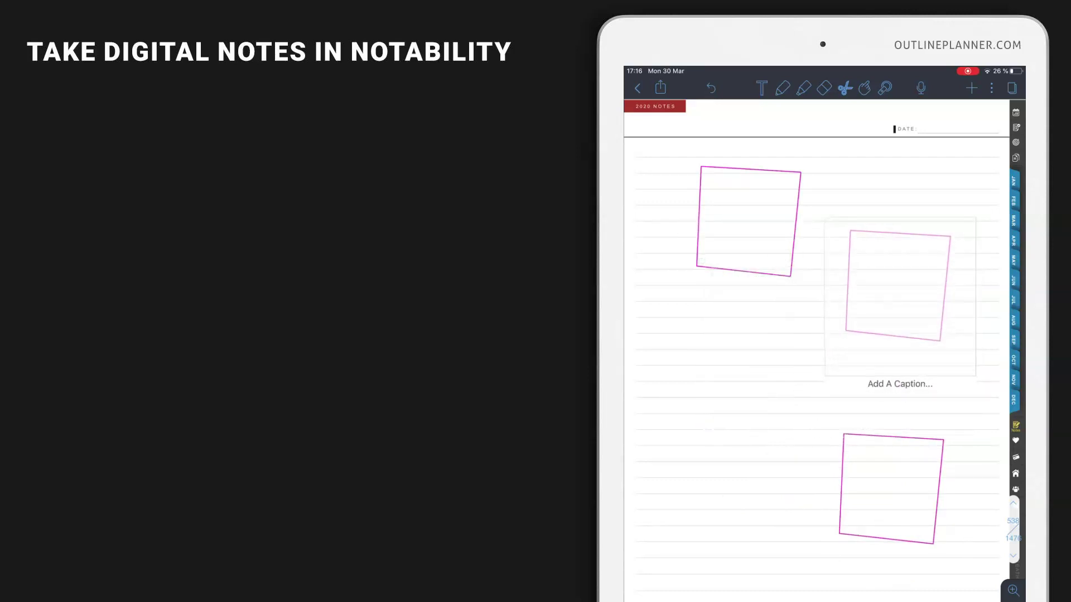
left_click(965, 448)
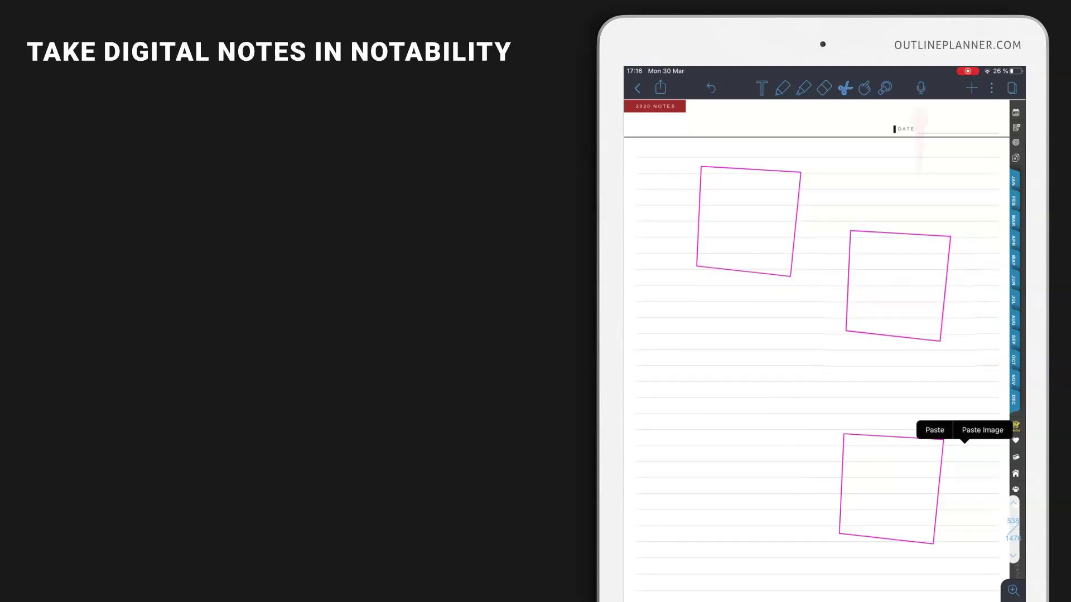
Step: Go to the July 2020 calendar page and start recording audio
left_click(1015, 299)
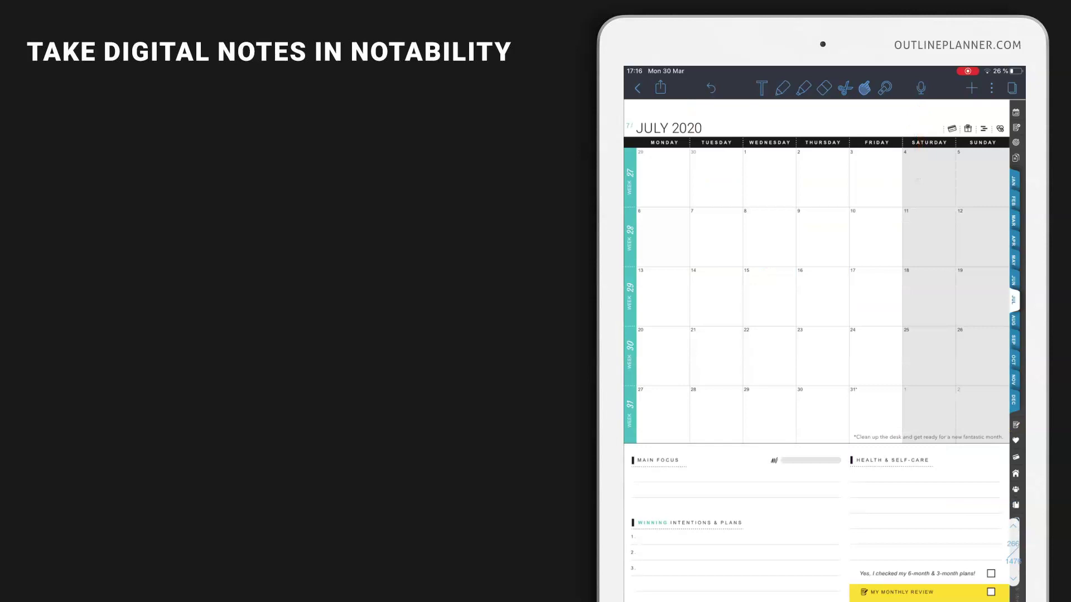
left_click(920, 88)
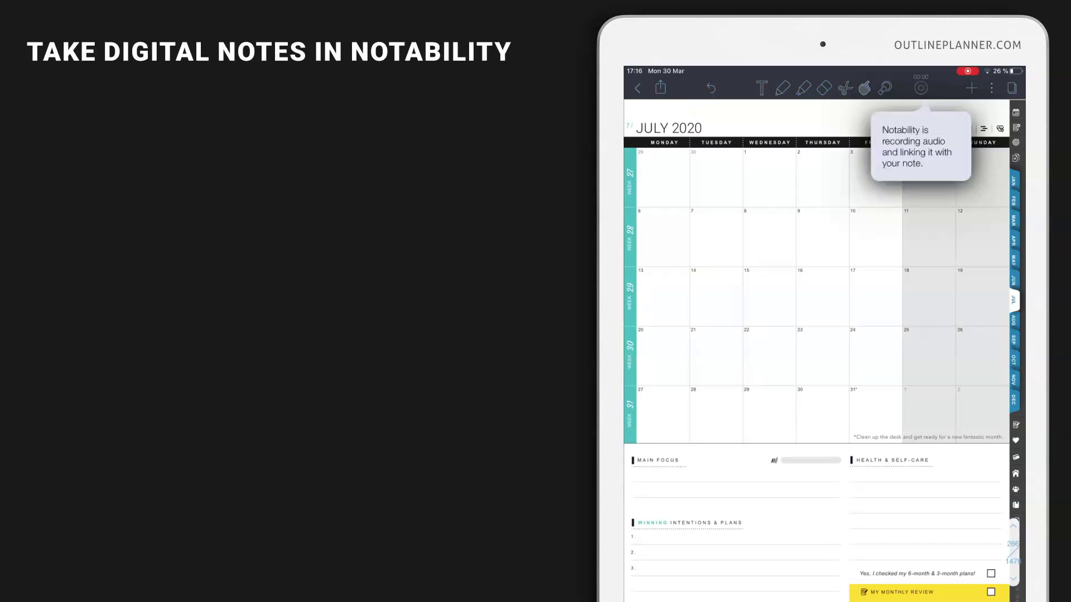